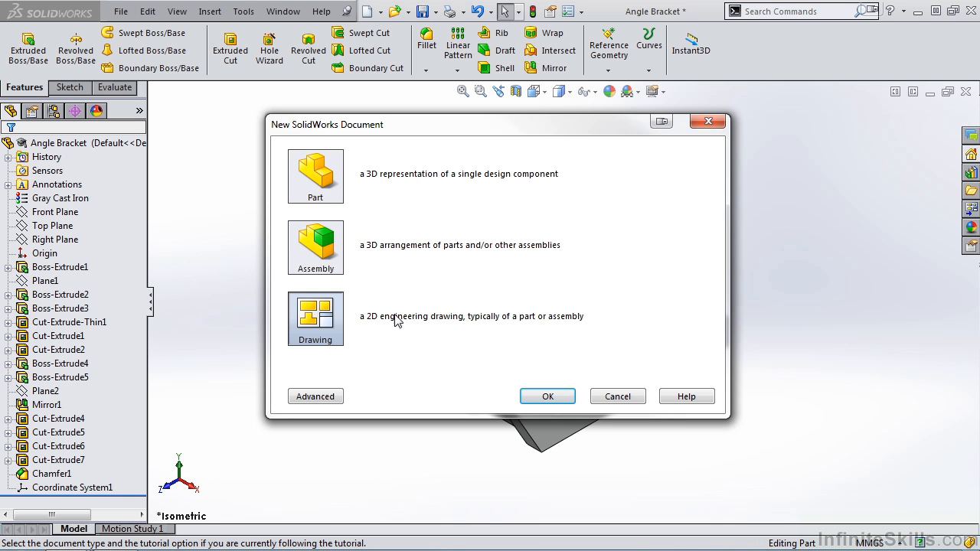
pyautogui.click(633, 397)
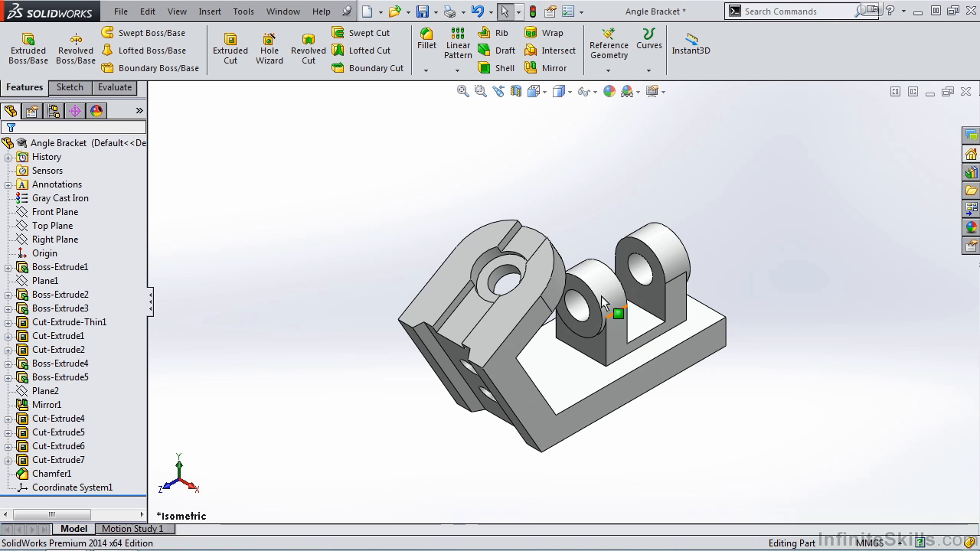
pyautogui.click(368, 13)
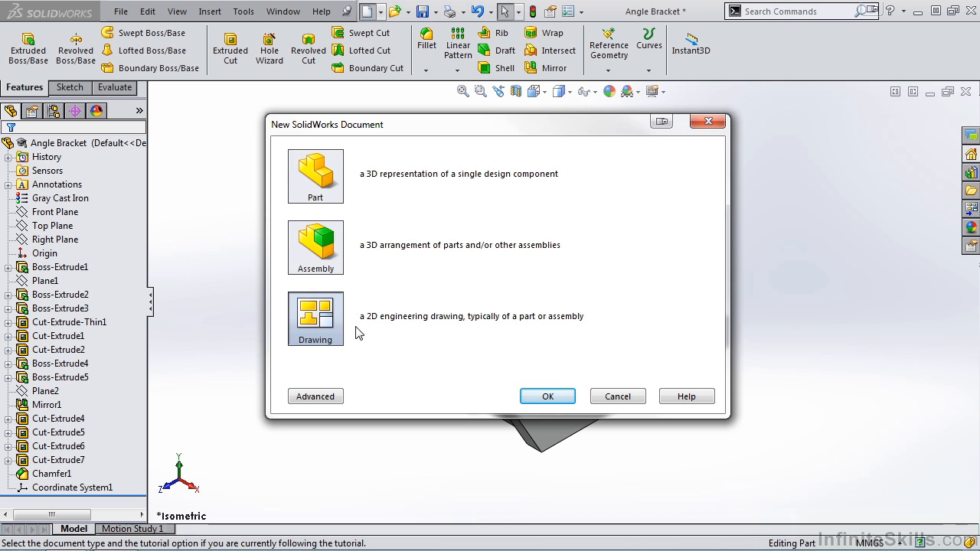
pyautogui.click(619, 396)
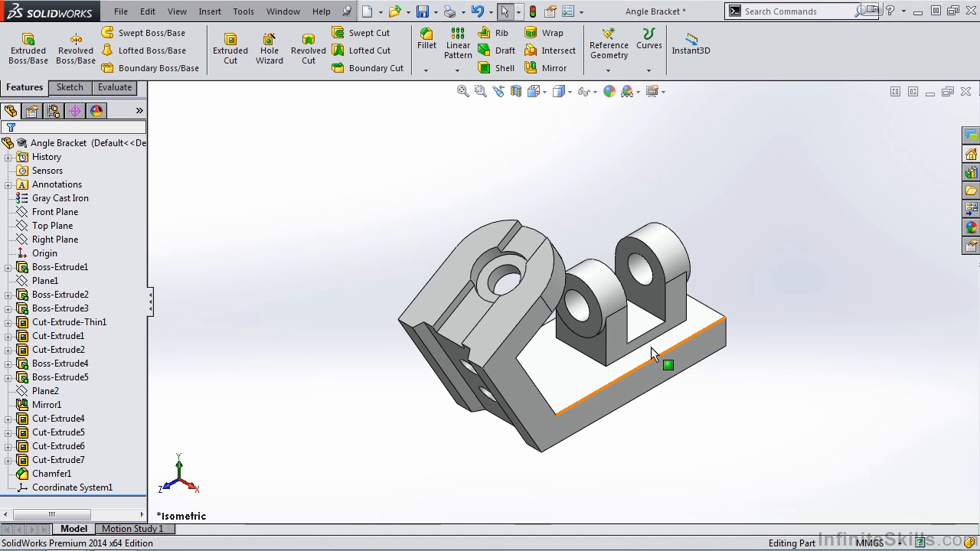
pyautogui.click(380, 13)
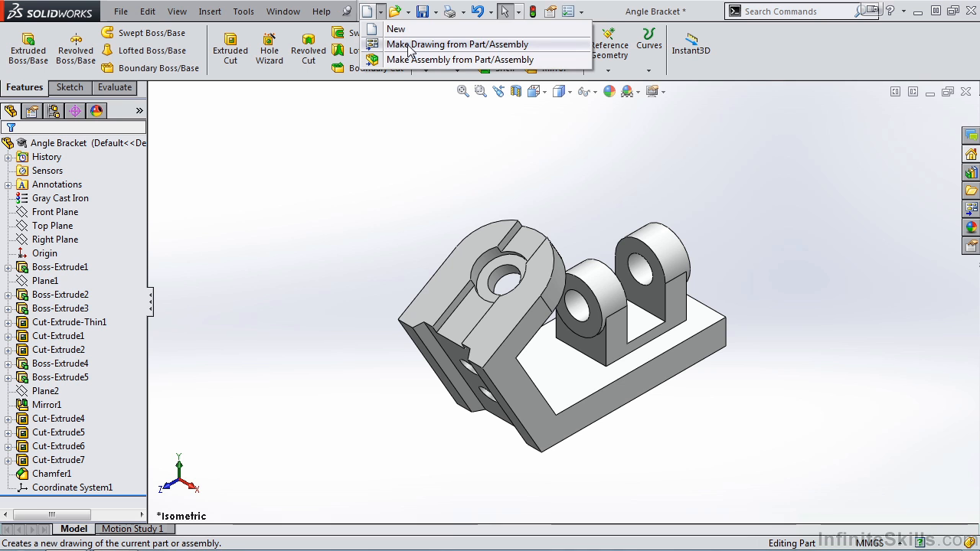
pyautogui.click(409, 153)
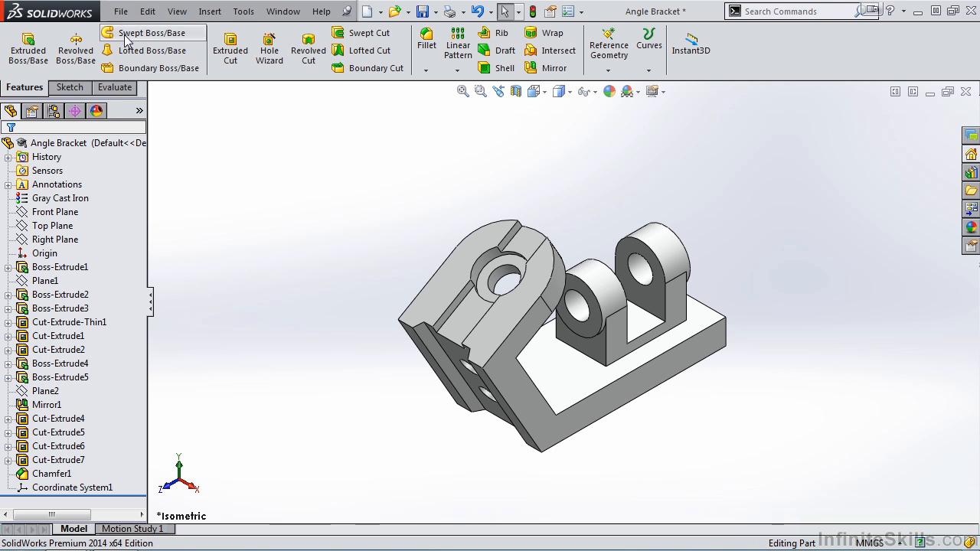
# Make a new drawing from the Angle Bracket part on an A3 (ANSI) Landscape sheet, declining to open the existing drawing.
pyautogui.click(127, 16)
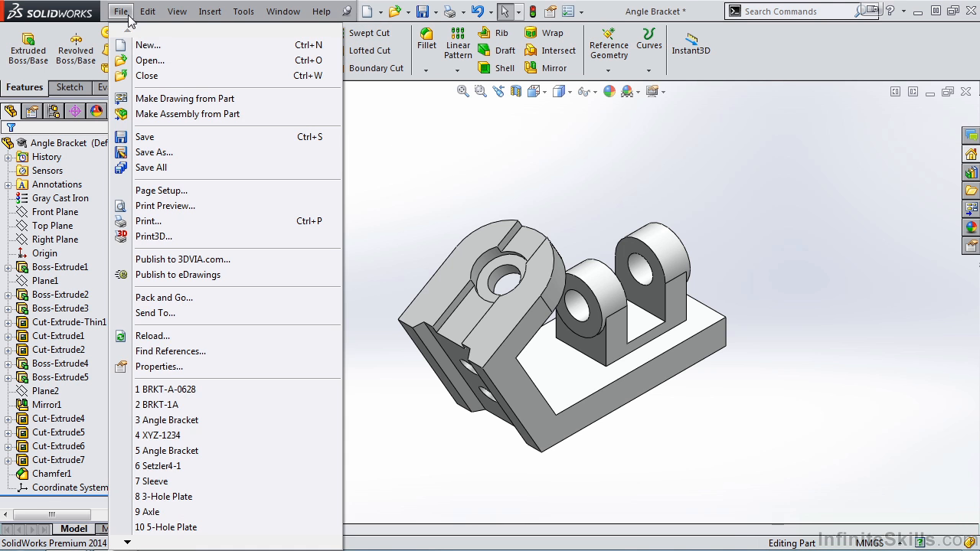
pyautogui.click(184, 100)
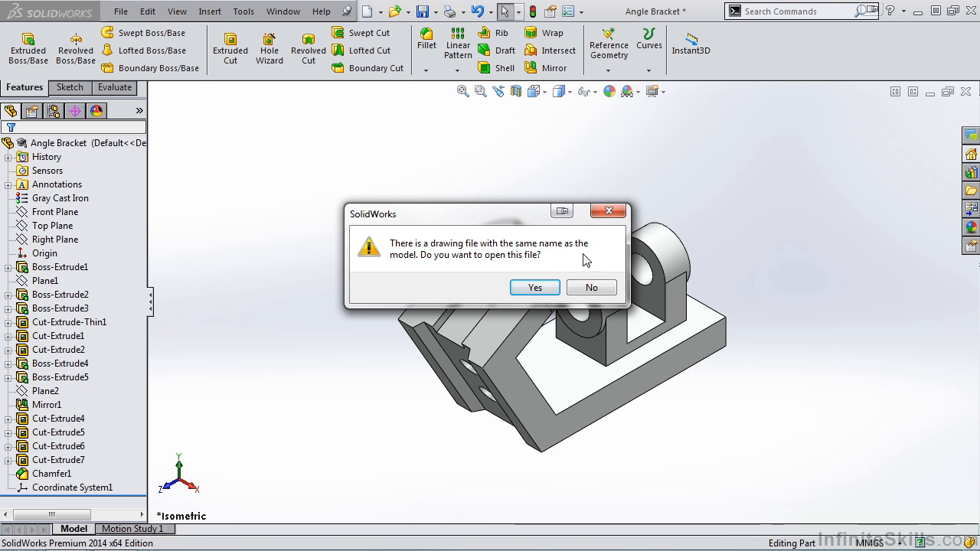
pyautogui.click(594, 288)
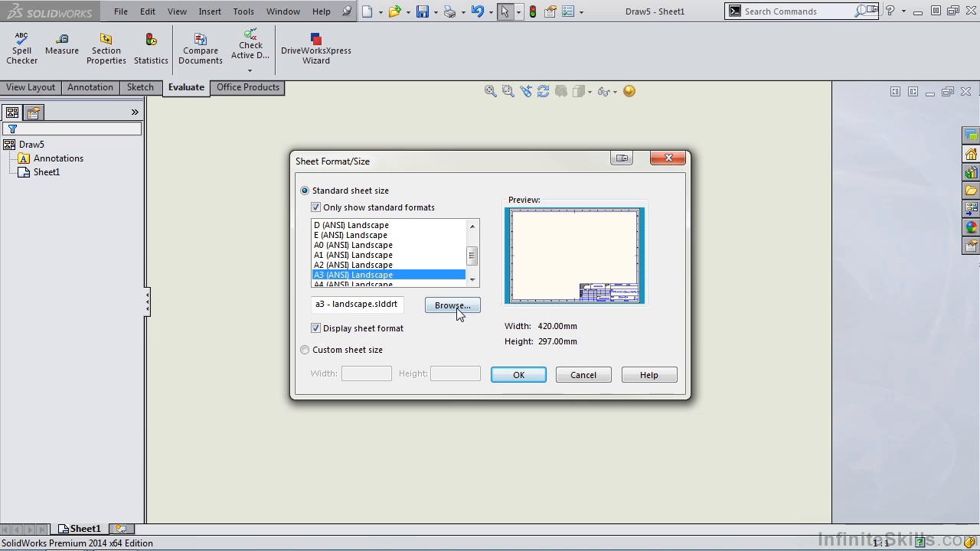
pyautogui.moveTo(475, 264)
pyautogui.mouseDown()
pyautogui.moveTo(475, 250)
pyautogui.moveTo(476, 267)
pyautogui.mouseUp()
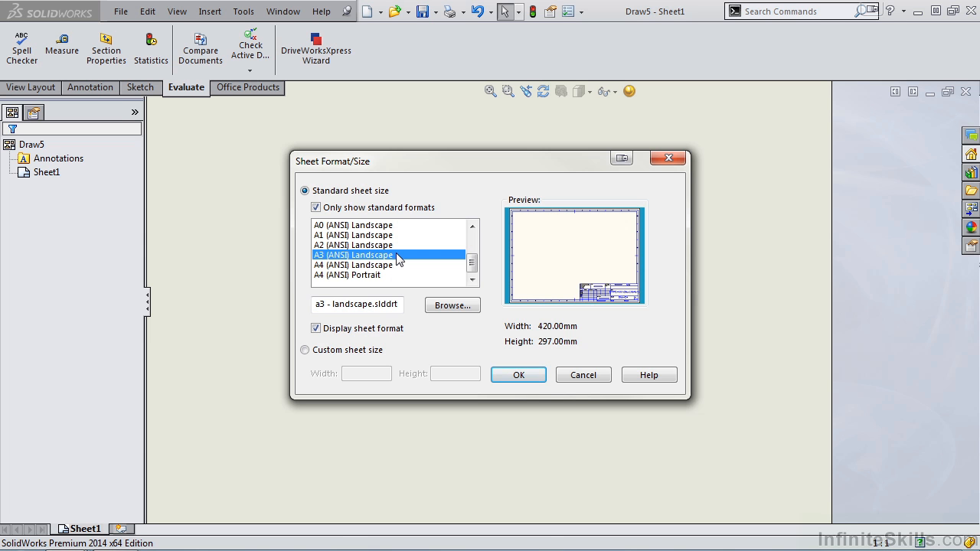
pyautogui.click(520, 377)
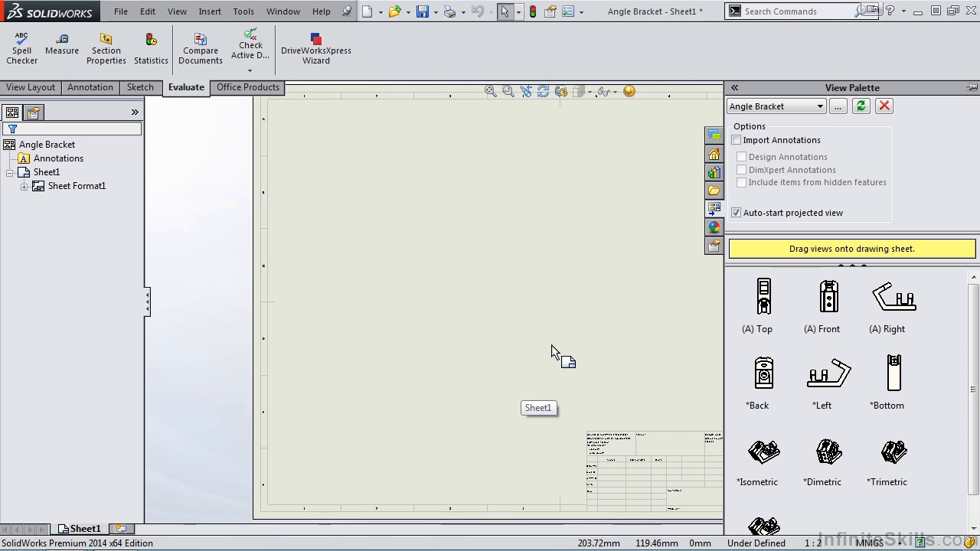
pyautogui.click(605, 310)
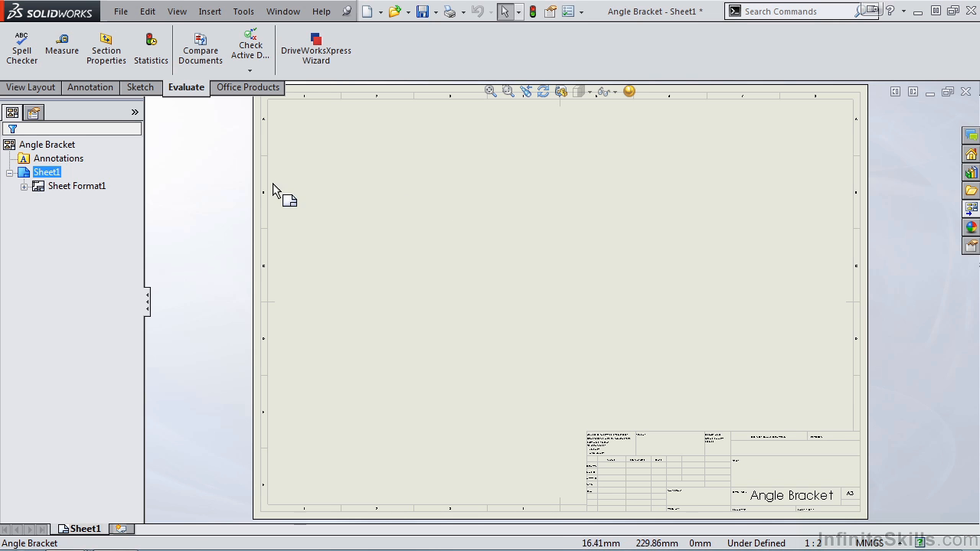
# Review the view layout, annotation, table, sketch and evaluation commands available for the drawing.
pyautogui.click(40, 90)
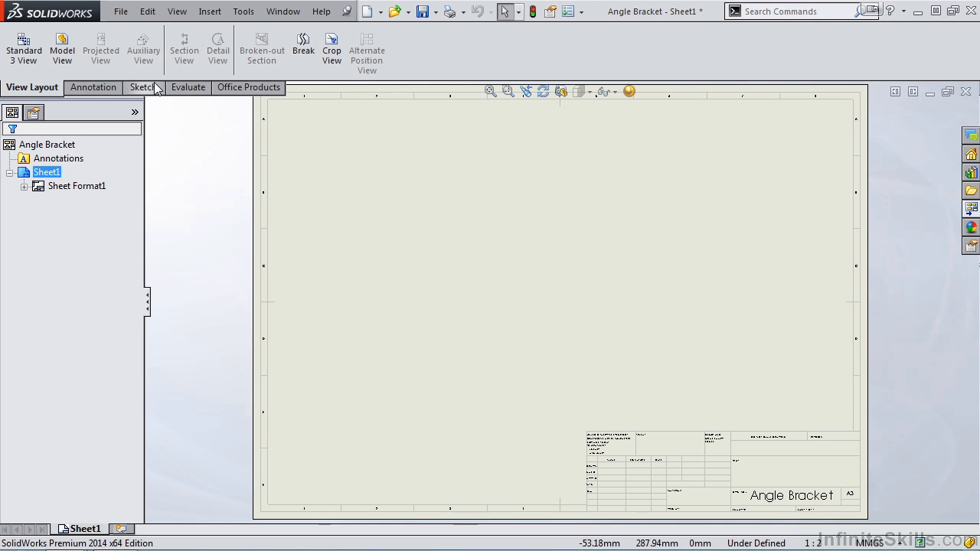
pyautogui.click(101, 87)
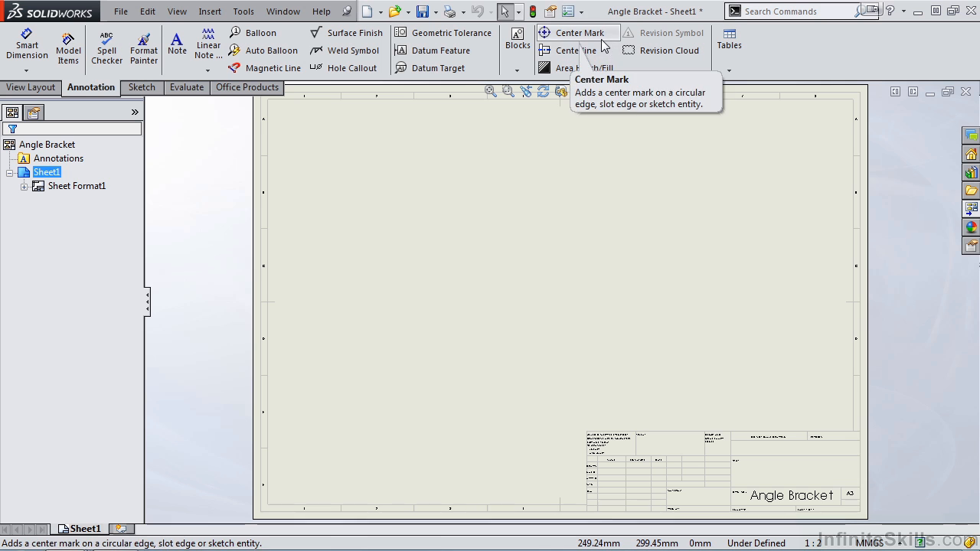
pyautogui.click(729, 72)
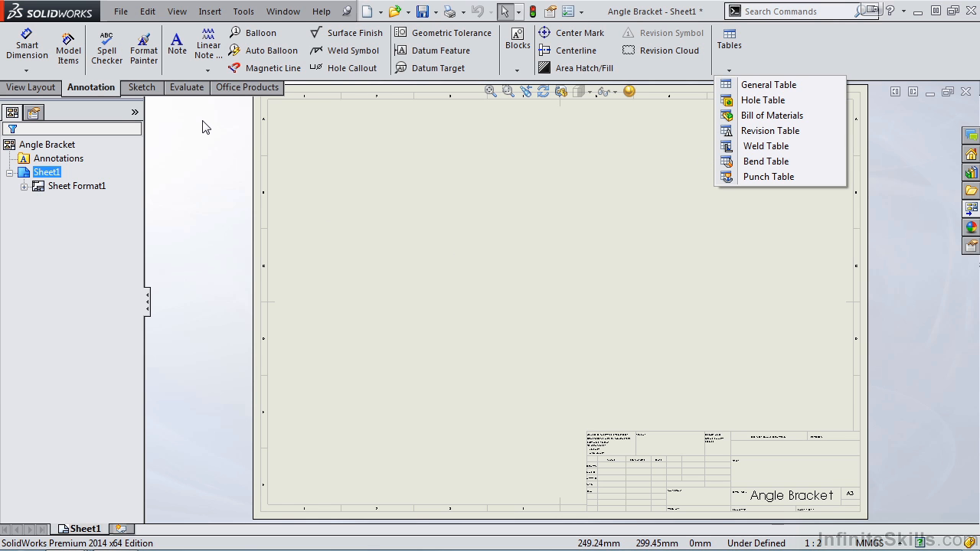
pyautogui.click(142, 87)
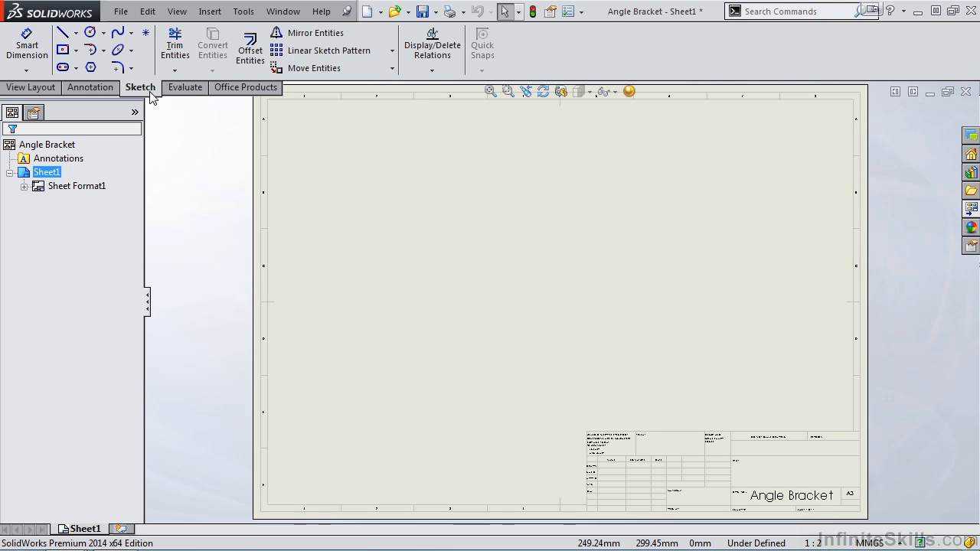
pyautogui.click(187, 89)
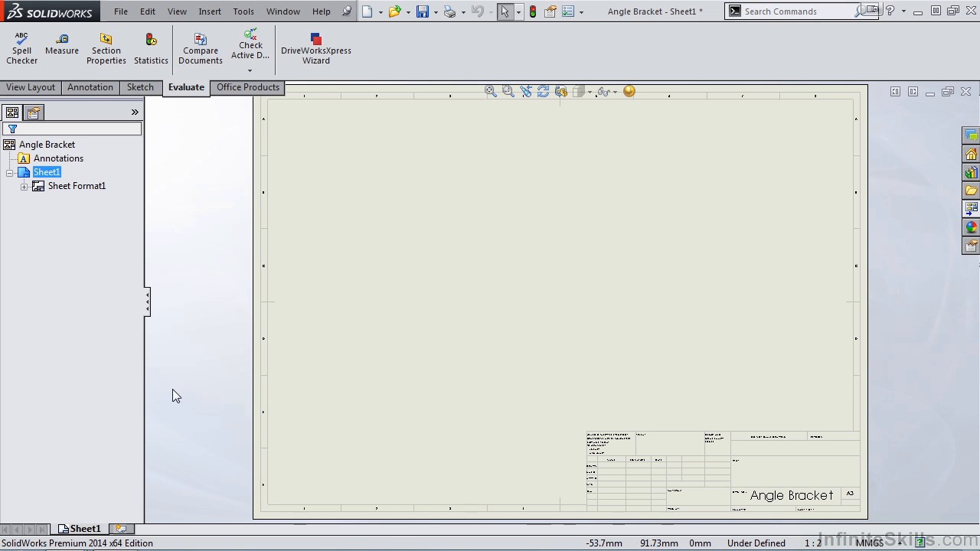
# Switch to the BRKT-A-0628 drawing and examine which view on the sheet each drawing view in the tree corresponds to.
pyautogui.moveTo(65, 536)
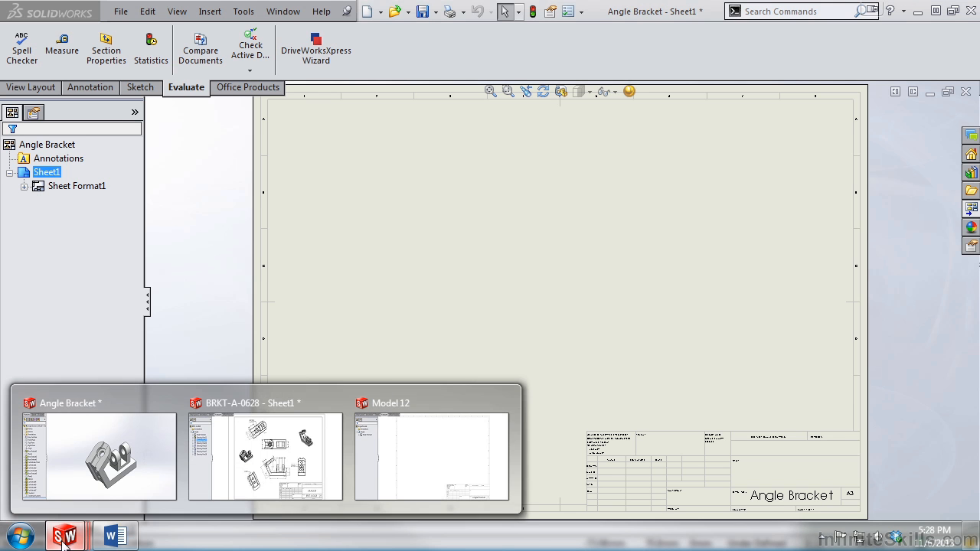
pyautogui.click(230, 459)
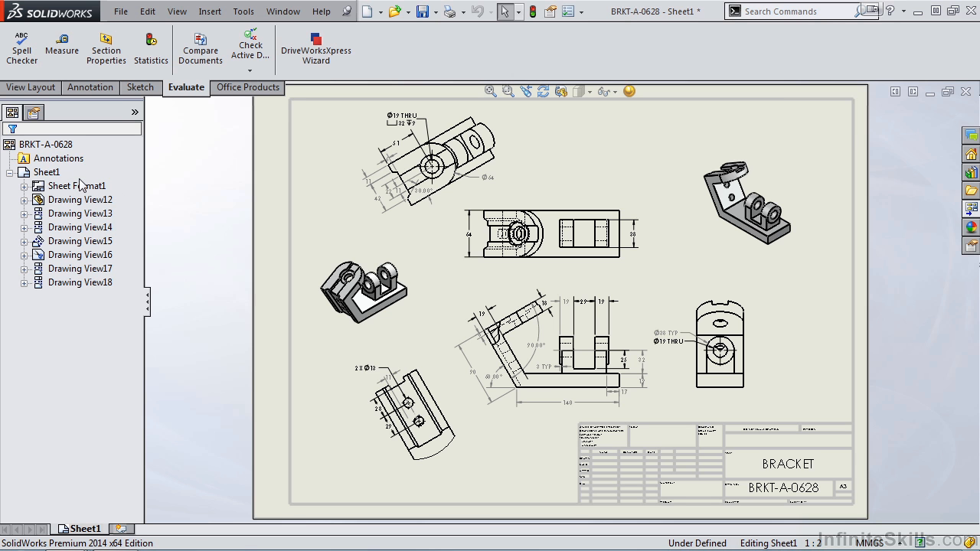
pyautogui.click(86, 227)
pyautogui.click(97, 255)
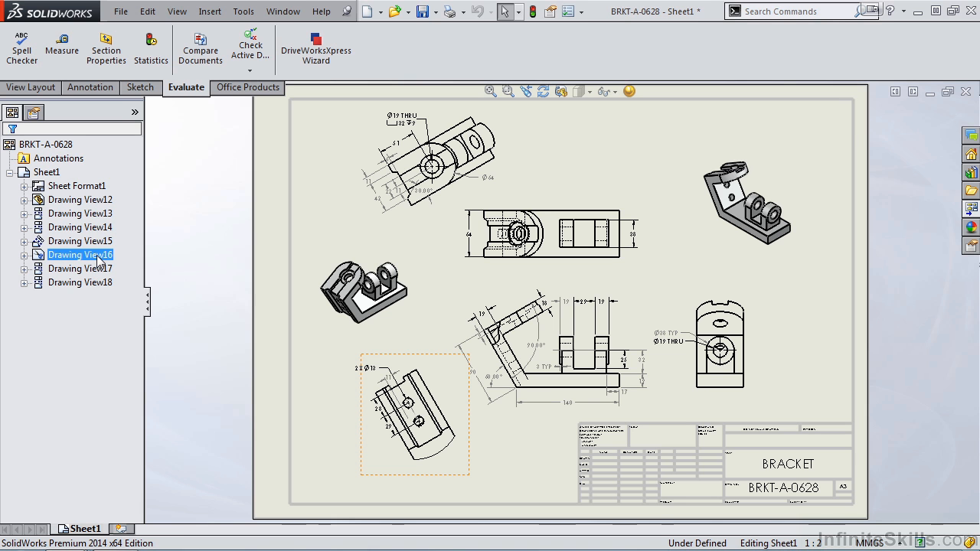
pyautogui.click(99, 269)
pyautogui.click(100, 283)
pyautogui.click(100, 269)
pyautogui.click(101, 255)
pyautogui.click(102, 241)
pyautogui.click(103, 228)
pyautogui.click(101, 214)
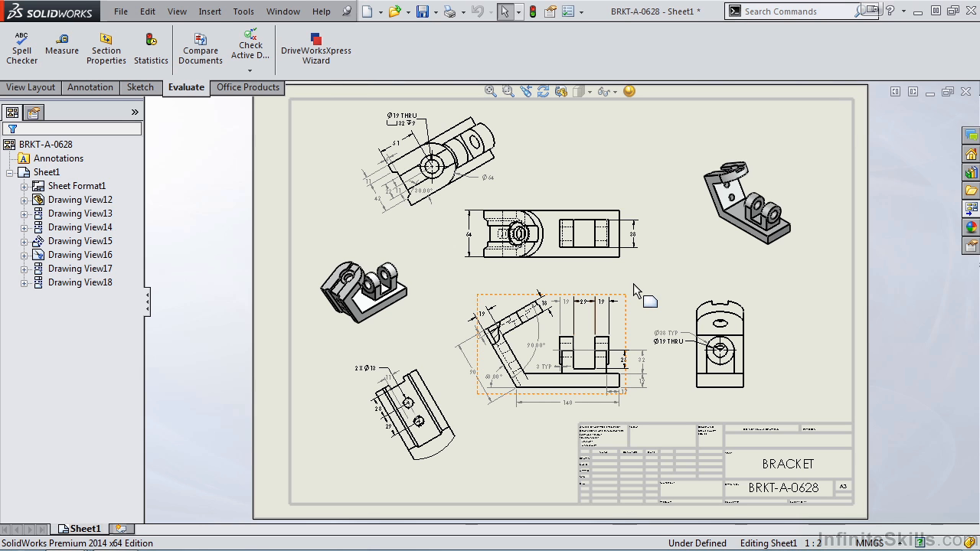
pyautogui.click(540, 430)
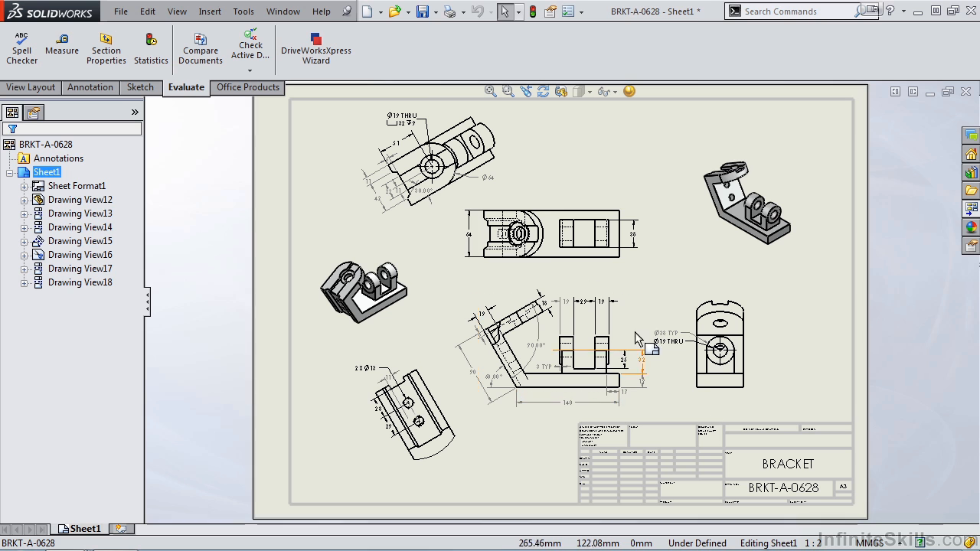
# Open Sheet1's sheet format for editing from the tree to view the border and title block, and return to sheet editing.
pyautogui.rightClick(50, 175)
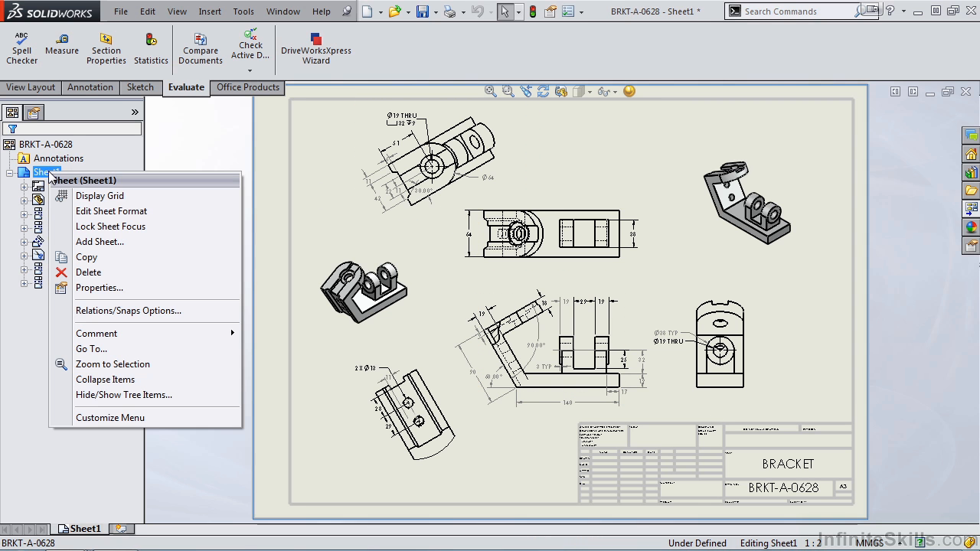
pyautogui.click(111, 212)
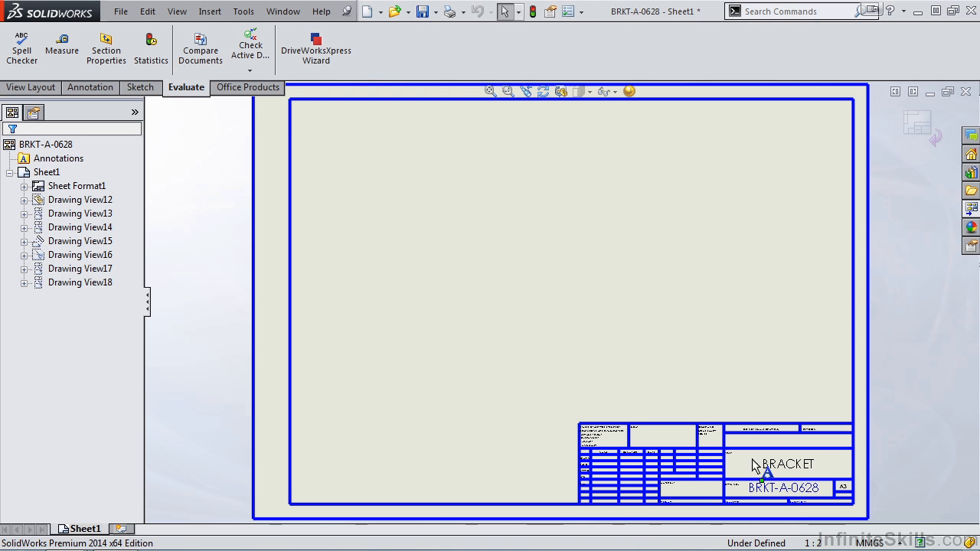
pyautogui.rightClick(47, 174)
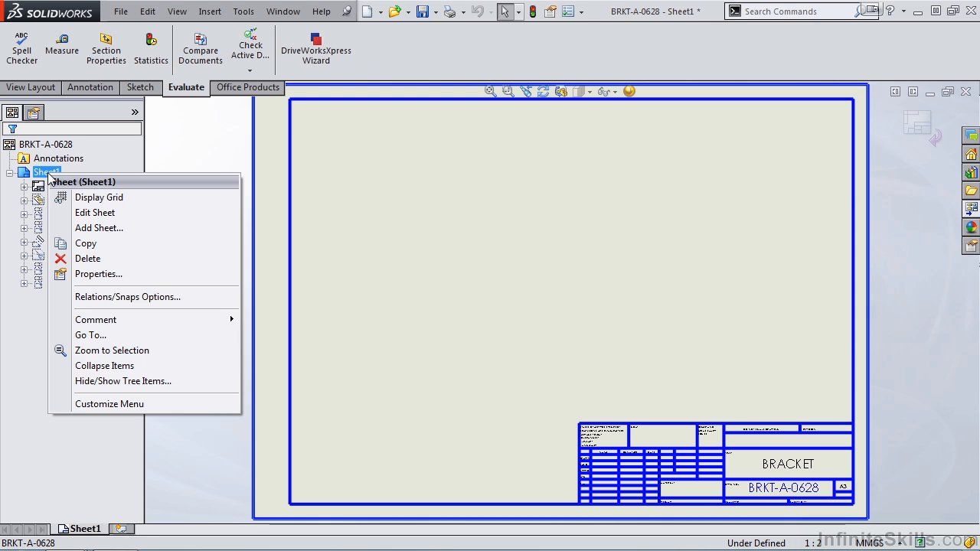
pyautogui.click(101, 213)
pyautogui.click(103, 215)
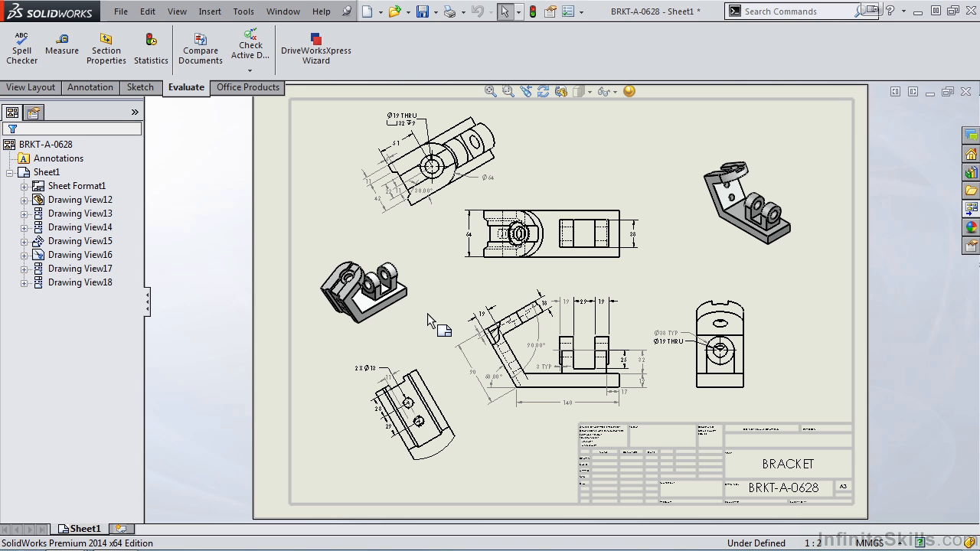
# Enter sheet format editing from an empty area of the drawing sheet, and switch back to editing the sheet.
pyautogui.rightClick(607, 156)
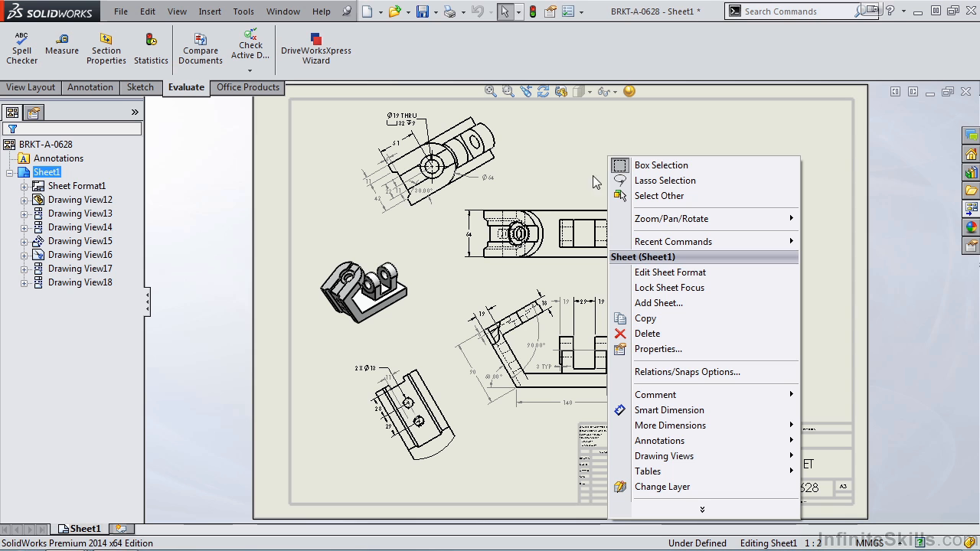
pyautogui.click(668, 275)
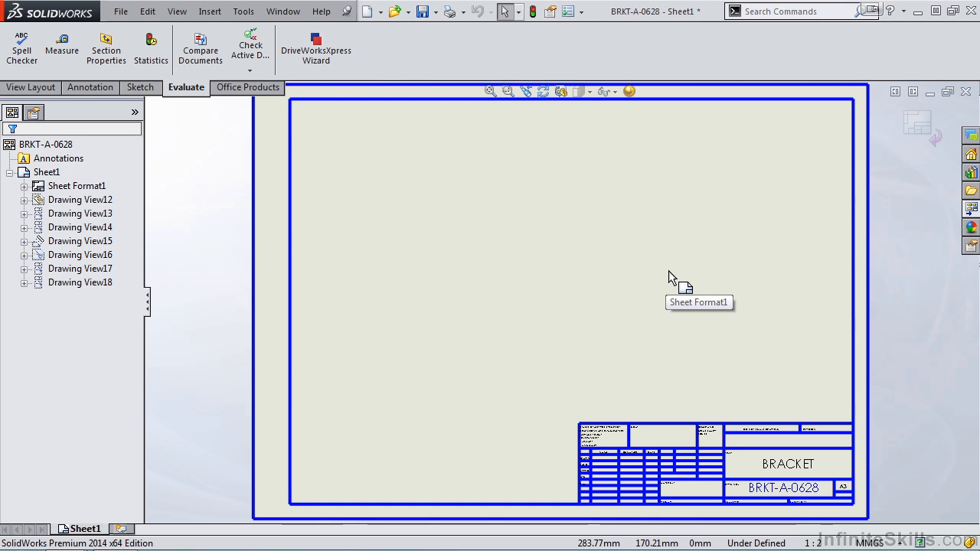
pyautogui.rightClick(669, 271)
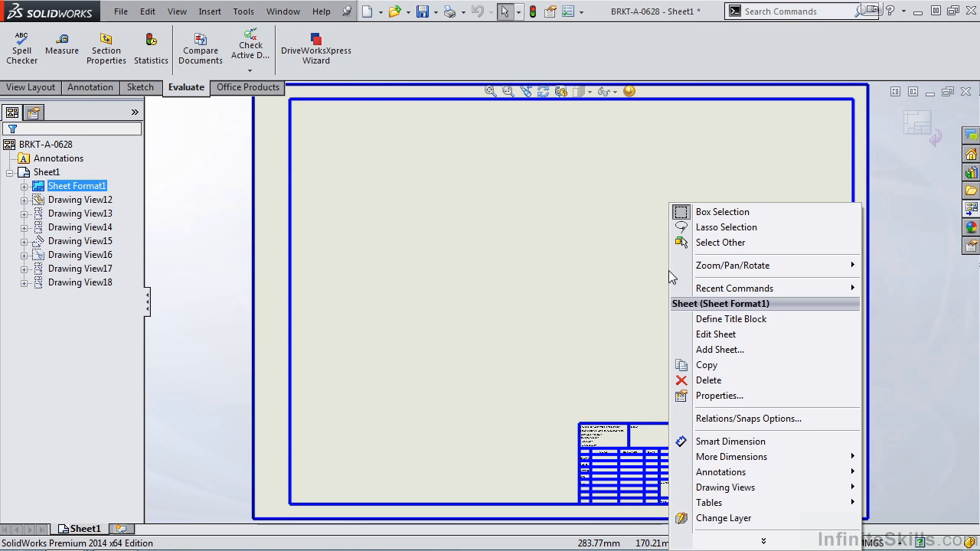
pyautogui.click(714, 335)
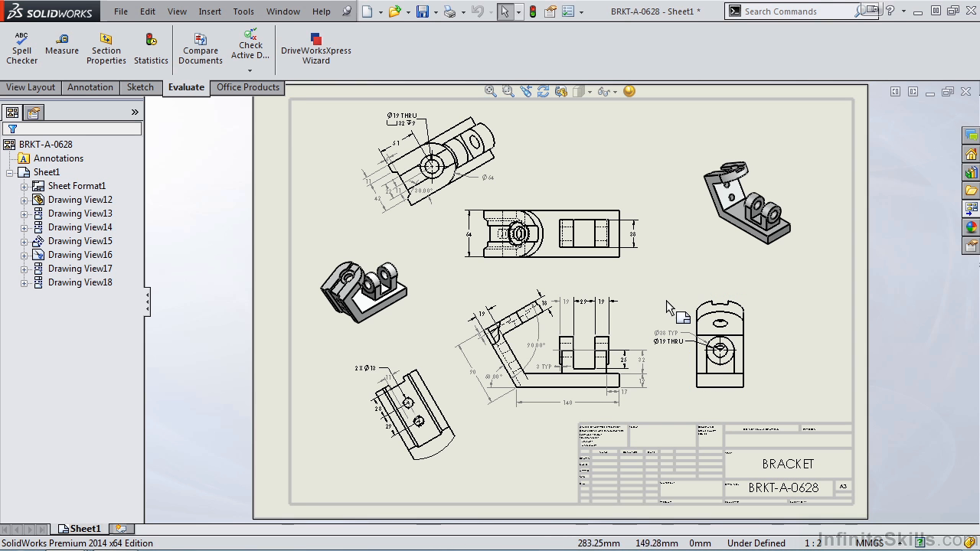